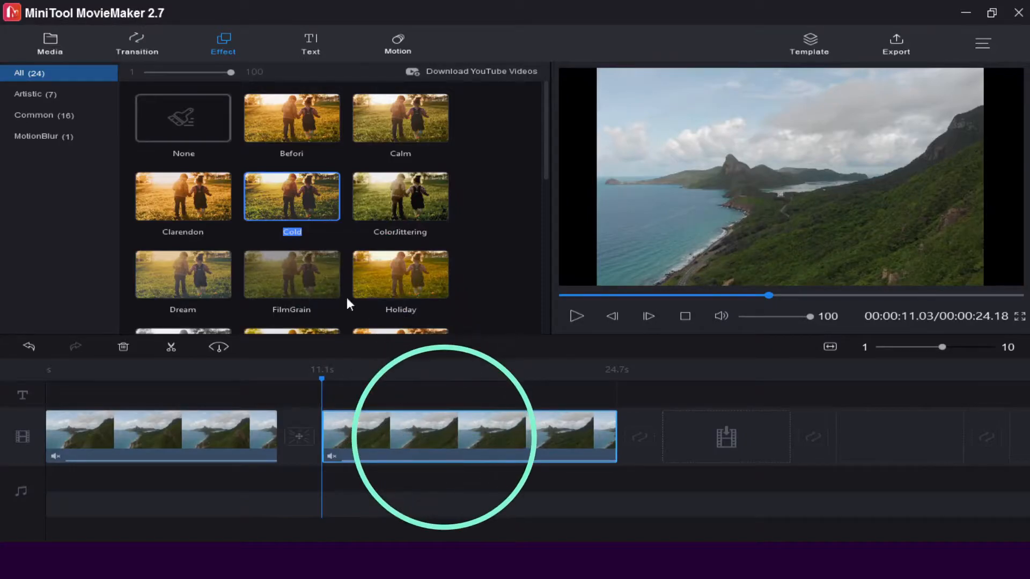
Step: Apply the Lark effect to the second clip on the video track
{"action": "left_click", "coordinate": [301, 240]}
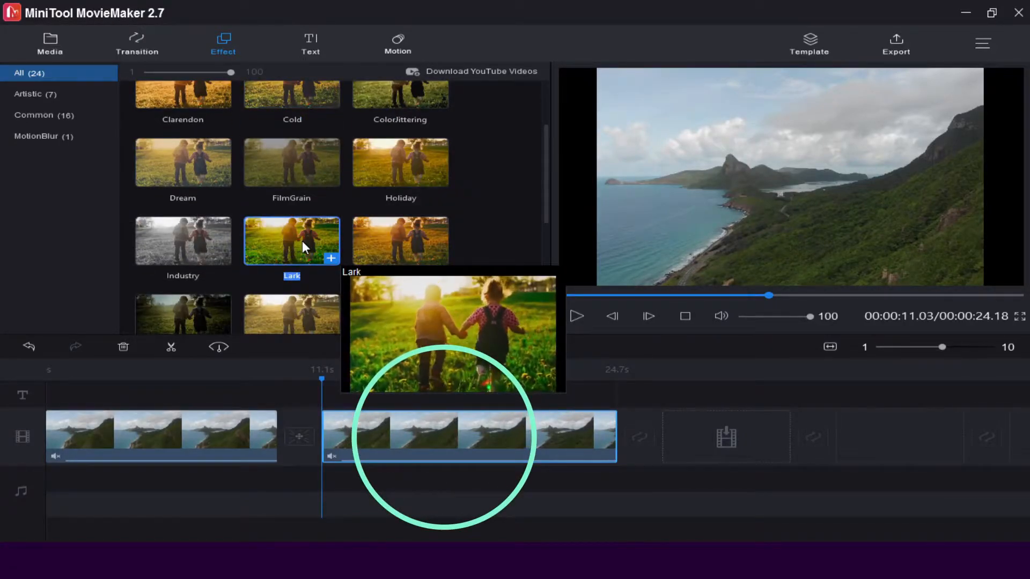
{"action": "left_click_drag", "start_coordinate": [301, 241], "coordinate": [391, 443]}
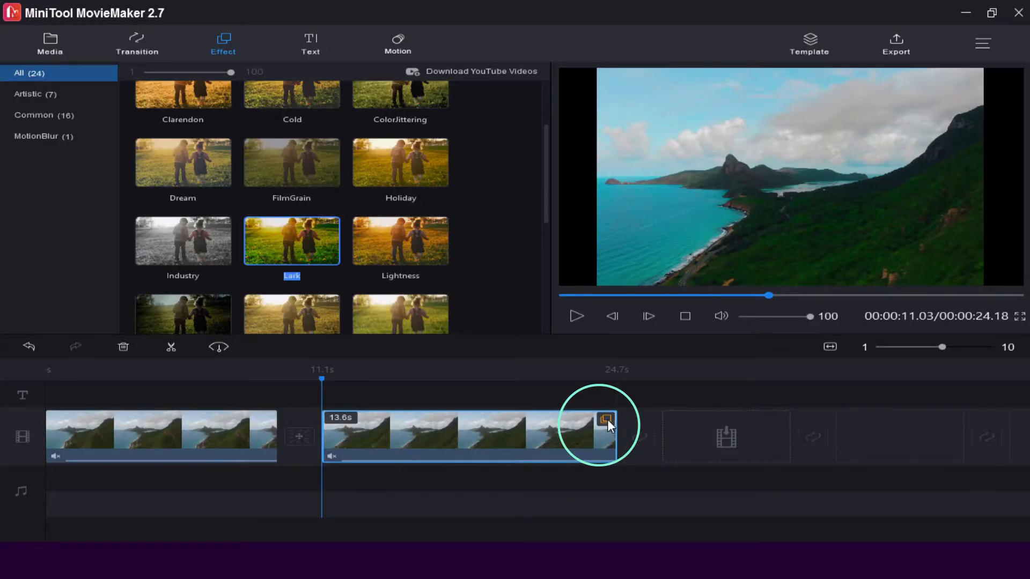
{"action": "mouse_move", "coordinate": [323, 246]}
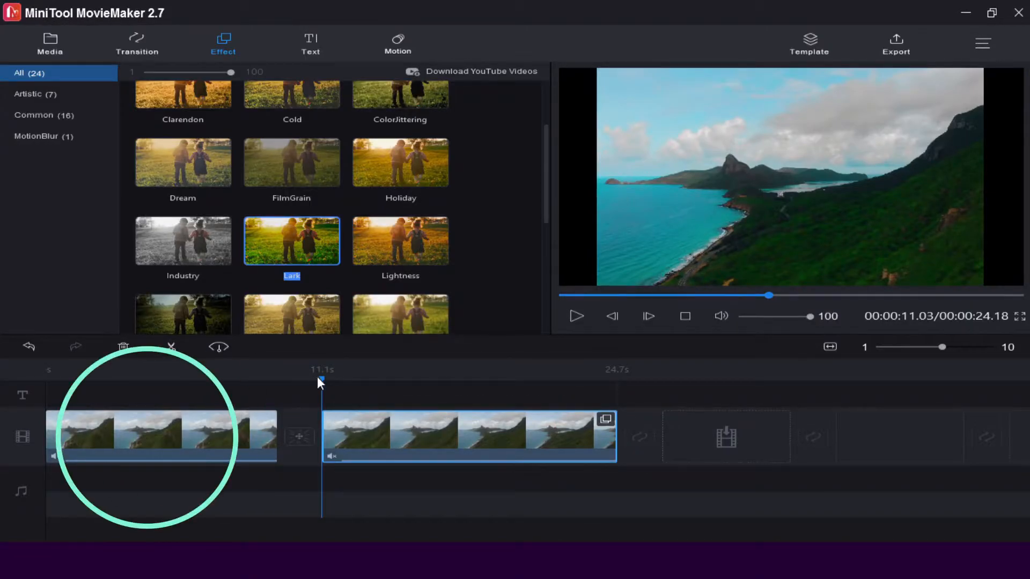
Step: Open the attributes of the first clip on the video track for editing
{"action": "left_click", "coordinate": [189, 433]}
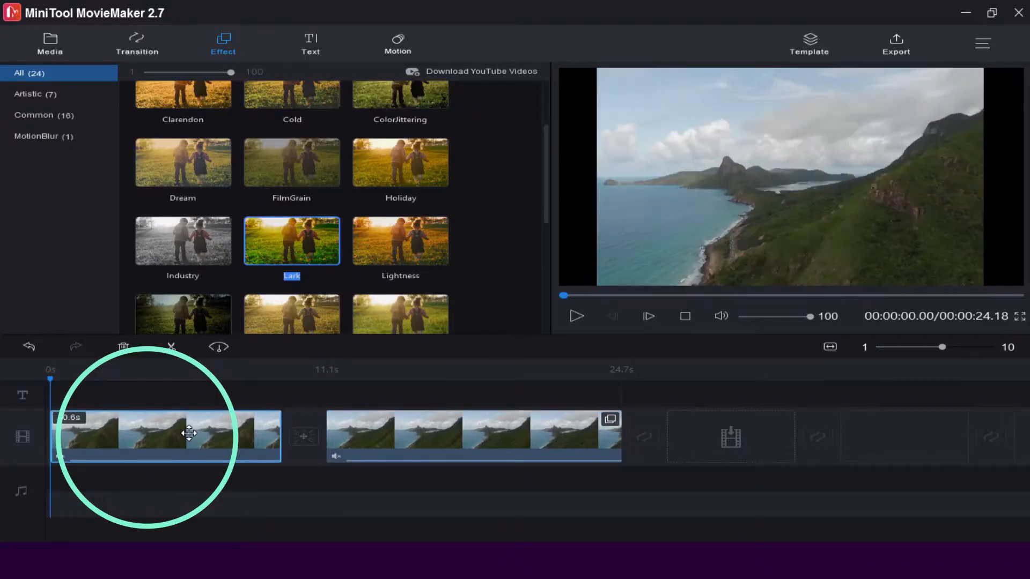
{"action": "right_click", "coordinate": [189, 433]}
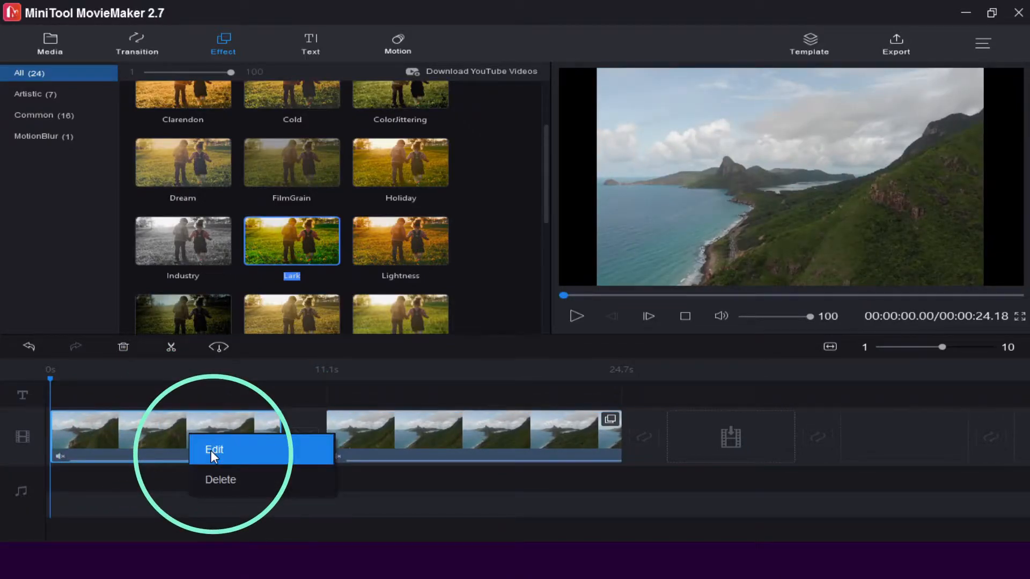
{"action": "left_click", "coordinate": [211, 450]}
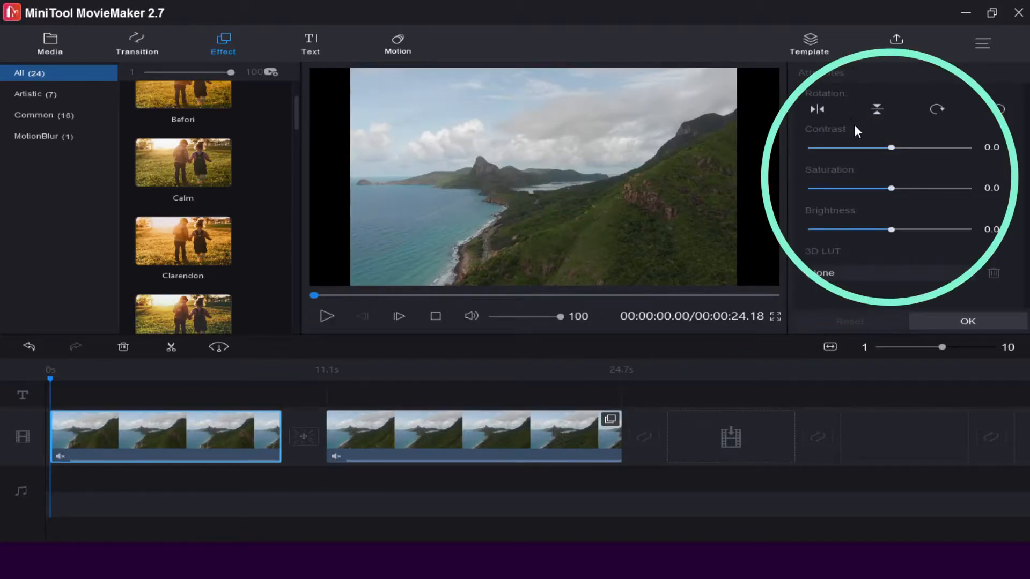
Step: Try flipping the first clip horizontally and rotating it both ways, and reset its attributes
{"action": "left_click", "coordinate": [817, 109]}
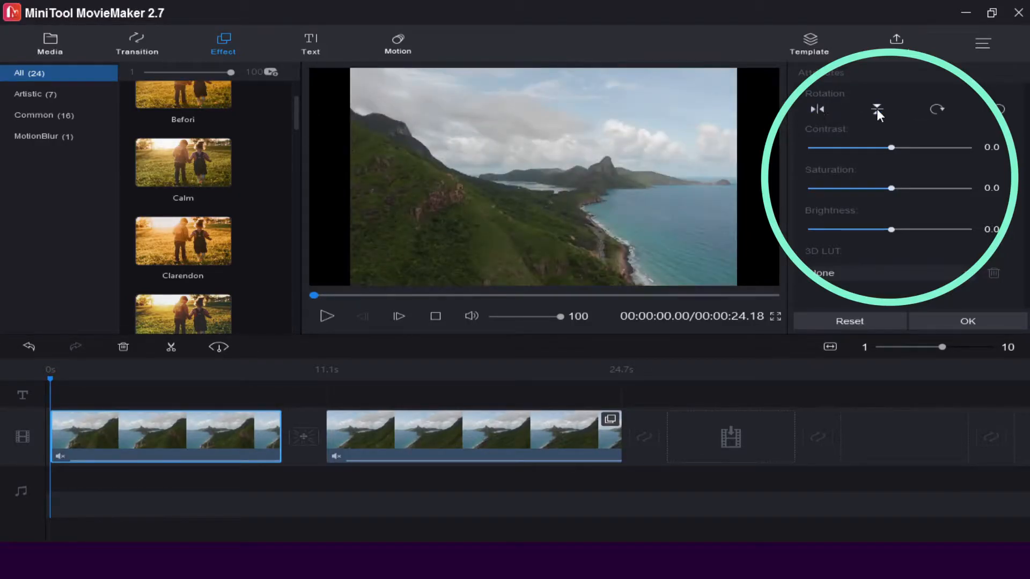
{"action": "left_click", "coordinate": [939, 109]}
{"action": "left_click", "coordinate": [997, 110]}
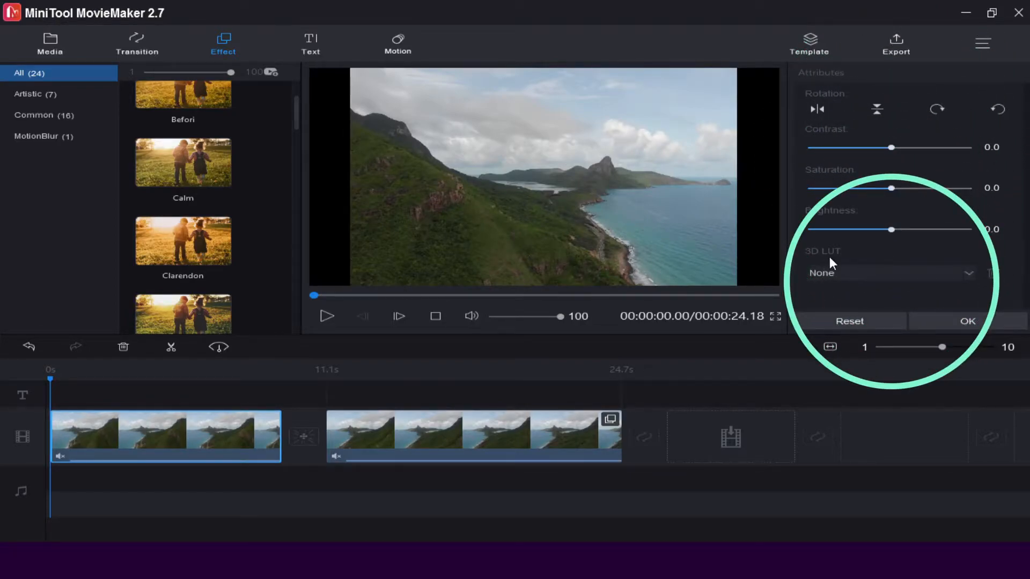
{"action": "left_click", "coordinate": [849, 321]}
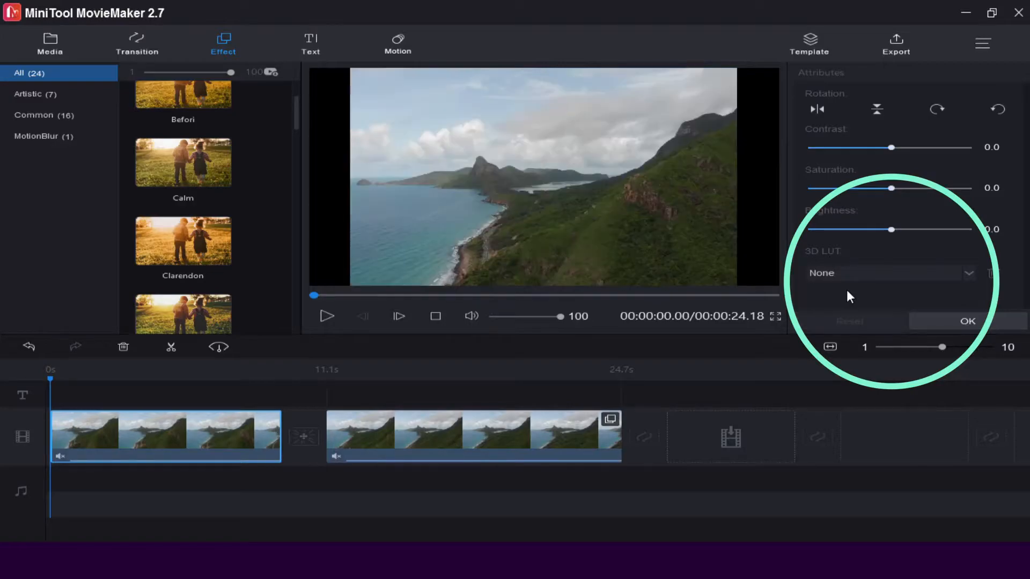
Step: Apply the Harry Potter 3D LUT to the first clip and accept the attribute changes
{"action": "left_click", "coordinate": [968, 272]}
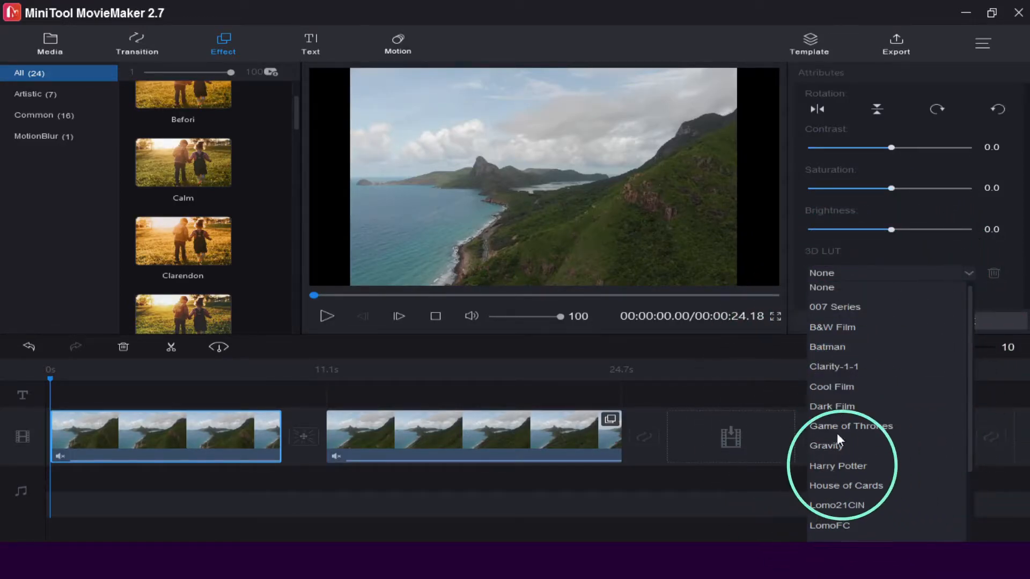
{"action": "left_click", "coordinate": [839, 466]}
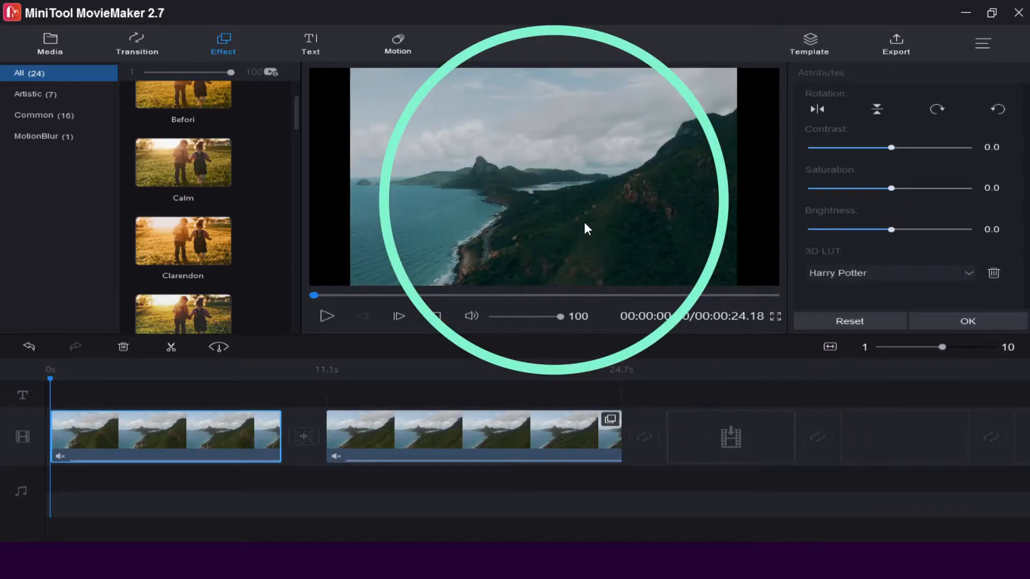
{"action": "left_click", "coordinate": [956, 327]}
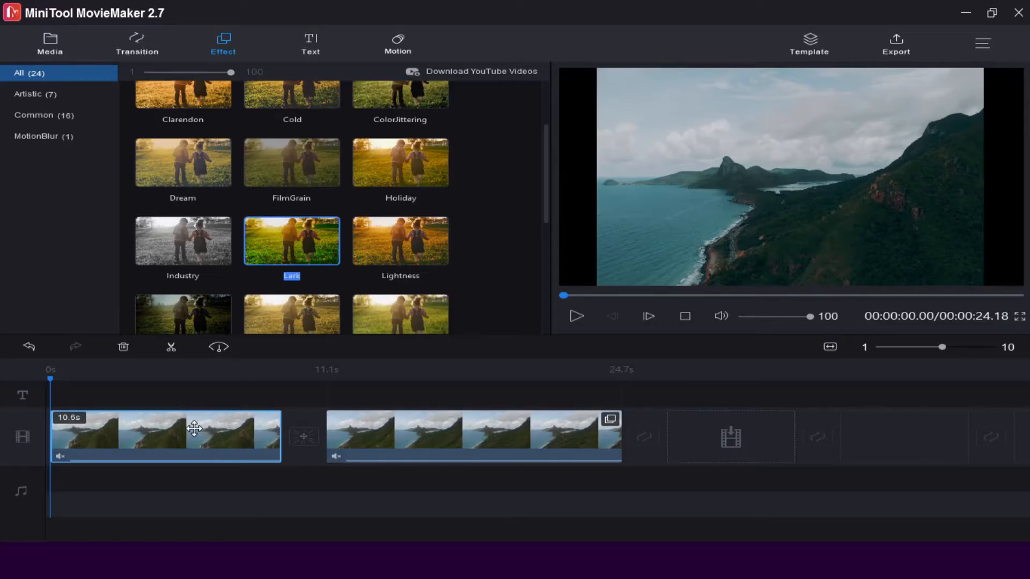
Step: Browse the available text templates in the Caption, Credits and Title categories
{"action": "left_click", "coordinate": [310, 43]}
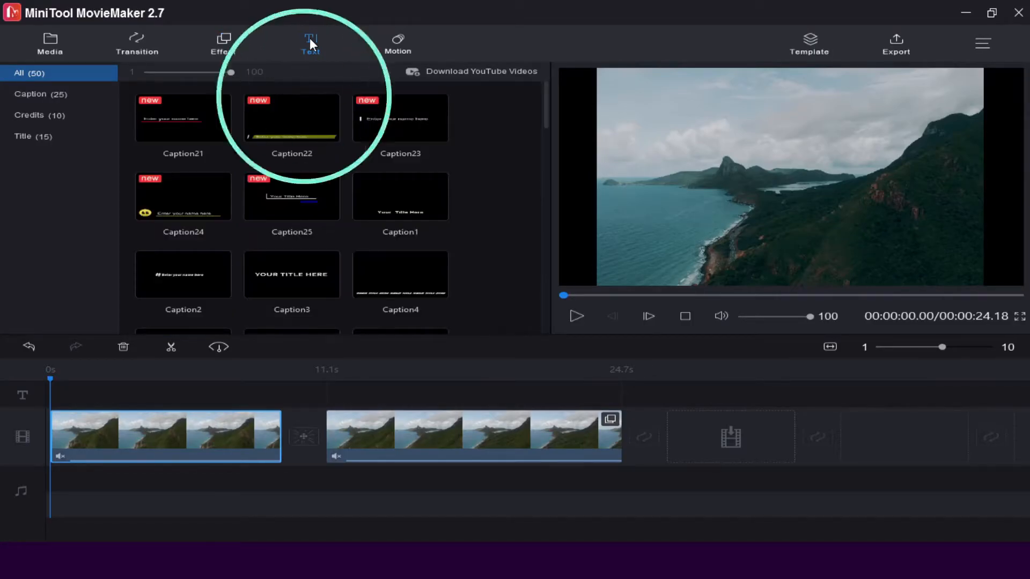
{"action": "left_click", "coordinate": [400, 115]}
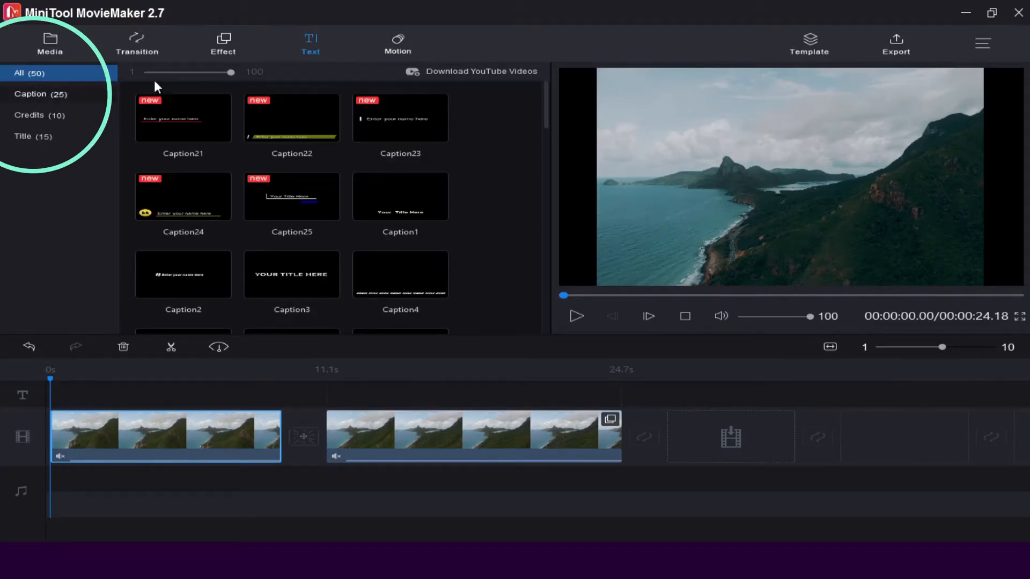
{"action": "left_click", "coordinate": [46, 97]}
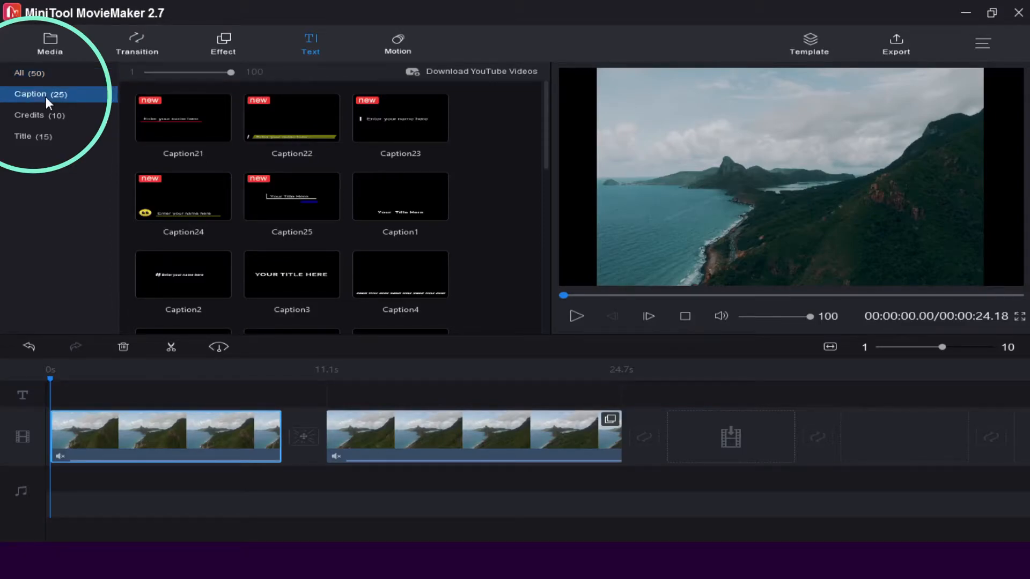
{"action": "left_click", "coordinate": [41, 122]}
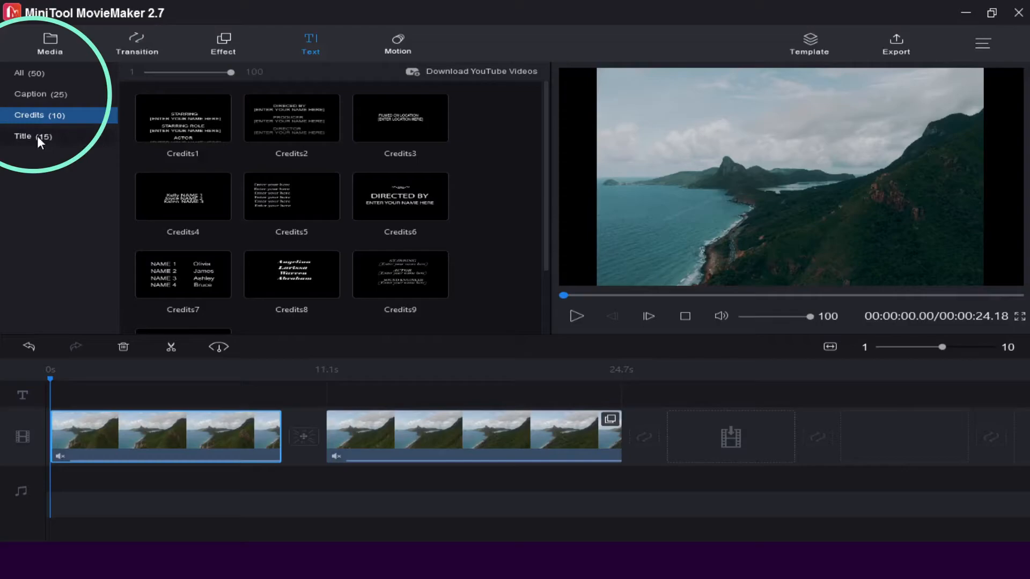
{"action": "left_click", "coordinate": [37, 136]}
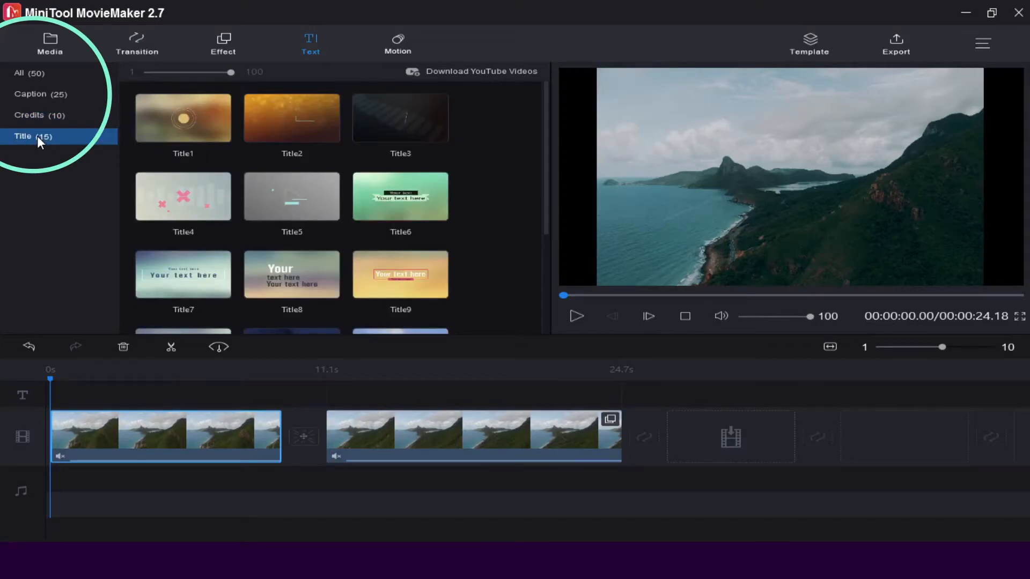
{"action": "left_click", "coordinate": [331, 187]}
{"action": "scroll", "coordinate": [368, 206], "scroll_direction": "down", "scroll_amount": 3}
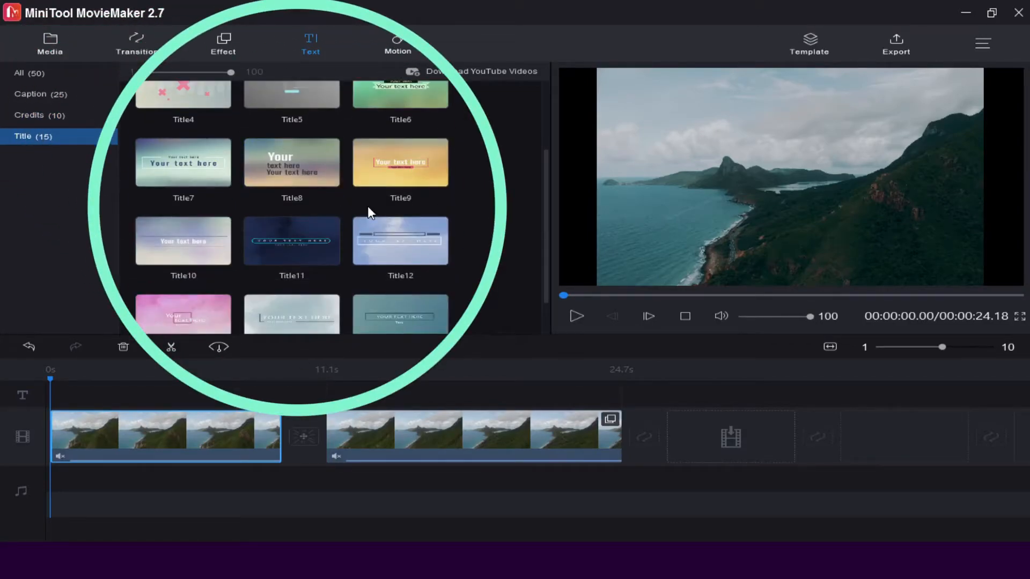
{"action": "left_click", "coordinate": [368, 206]}
{"action": "scroll", "coordinate": [368, 207], "scroll_direction": "up", "scroll_amount": 3}
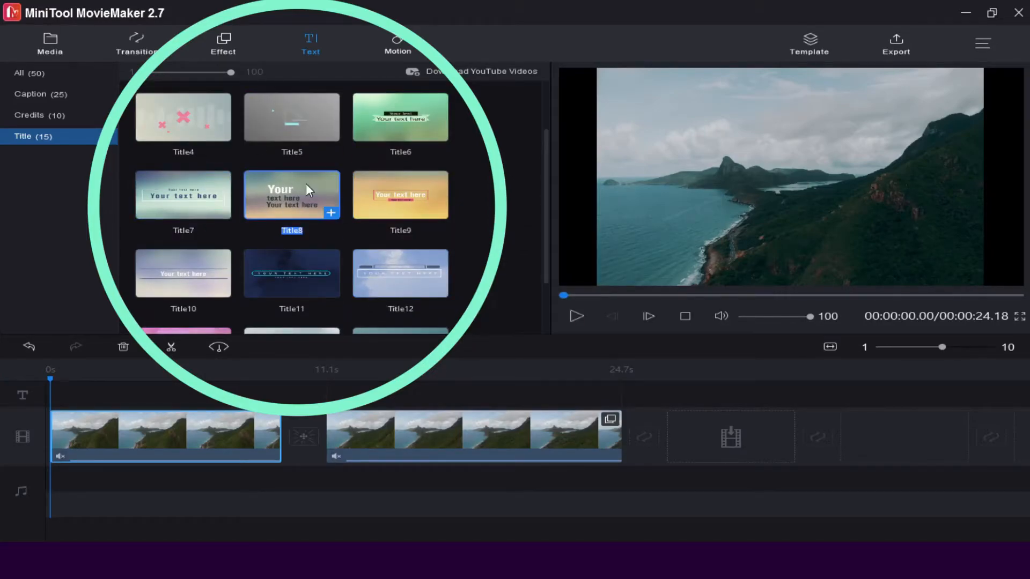
{"action": "left_click", "coordinate": [60, 117]}
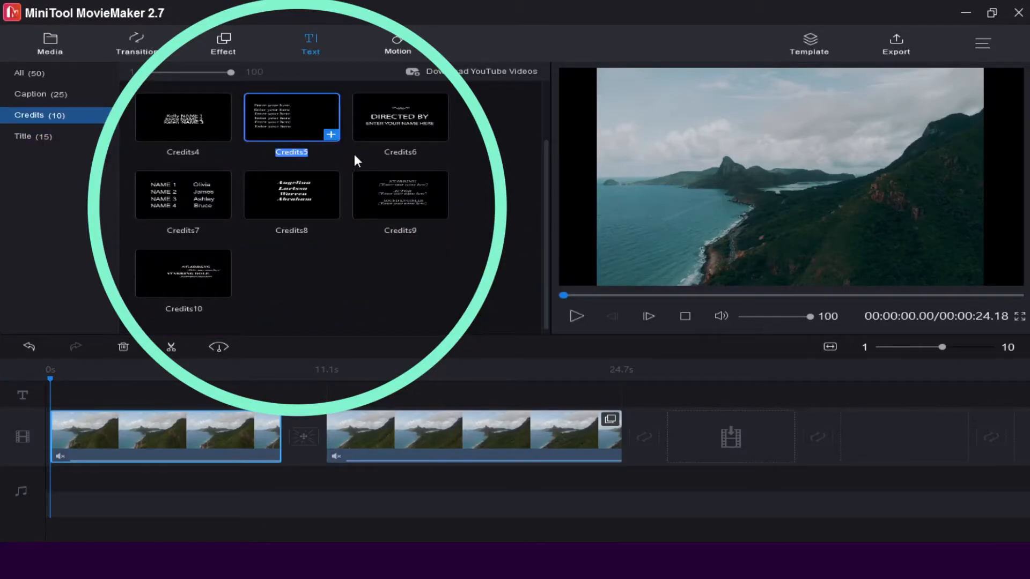
{"action": "left_click", "coordinate": [59, 97]}
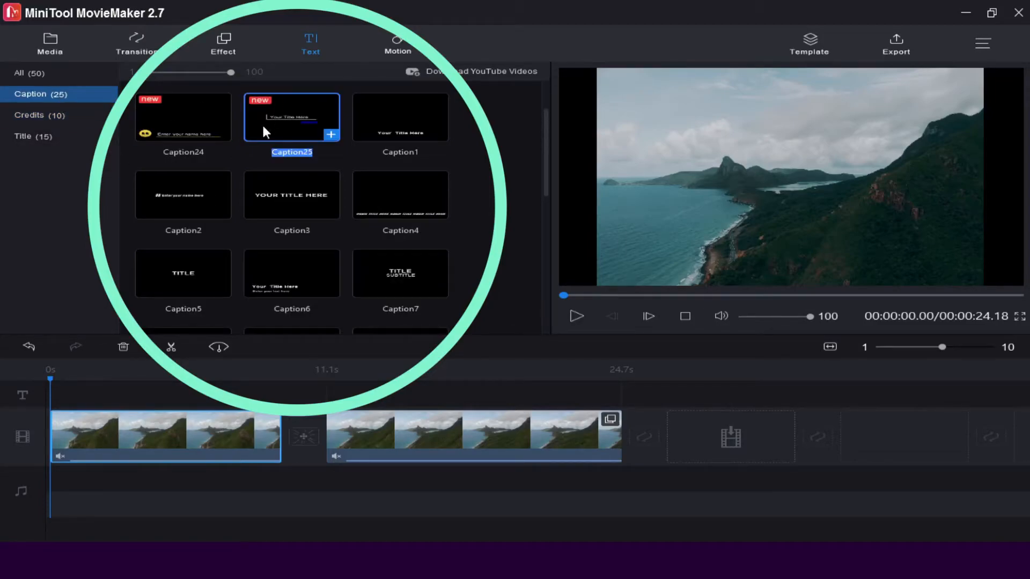
{"action": "scroll", "coordinate": [326, 183], "scroll_direction": "down", "scroll_amount": 1}
{"action": "scroll", "coordinate": [329, 189], "scroll_direction": "up", "scroll_amount": 2}
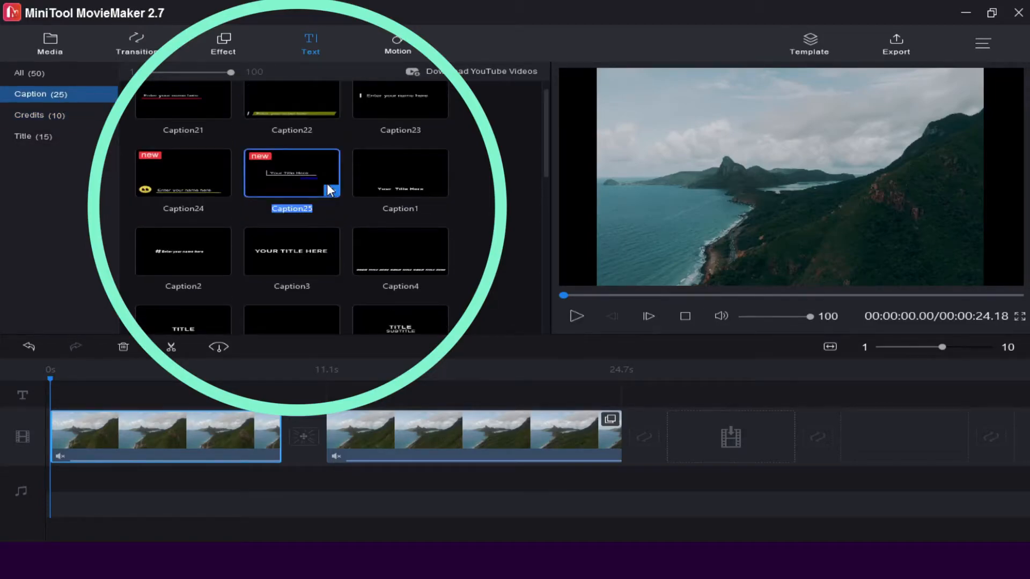
{"action": "scroll", "coordinate": [197, 167], "scroll_direction": "up", "scroll_amount": 1}
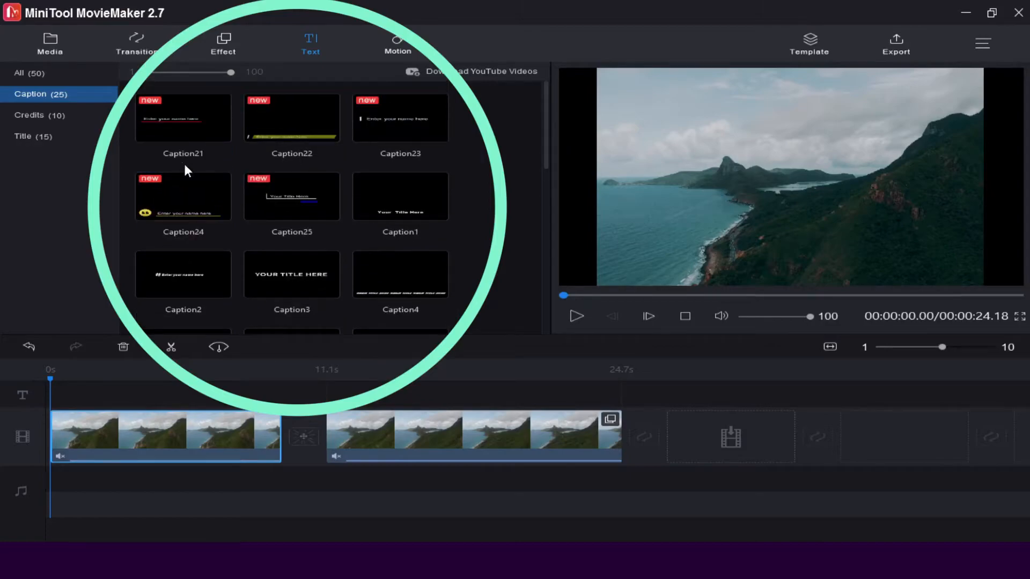
Step: Add the Caption21 template to the text track above the start of the first clip
{"action": "left_click", "coordinate": [188, 182]}
{"action": "left_click", "coordinate": [178, 161]}
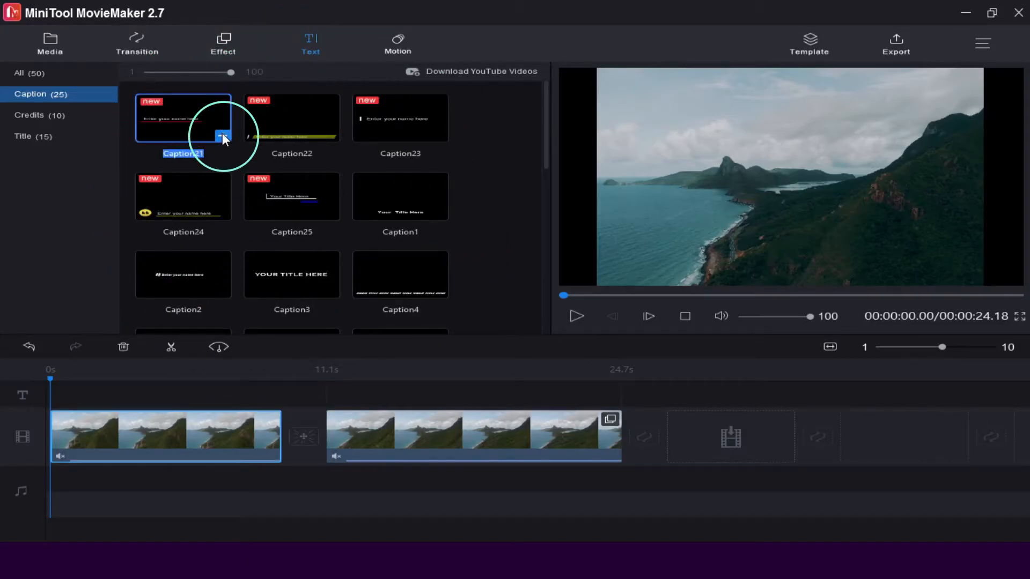
{"action": "left_click_drag", "start_coordinate": [182, 111], "coordinate": [107, 397]}
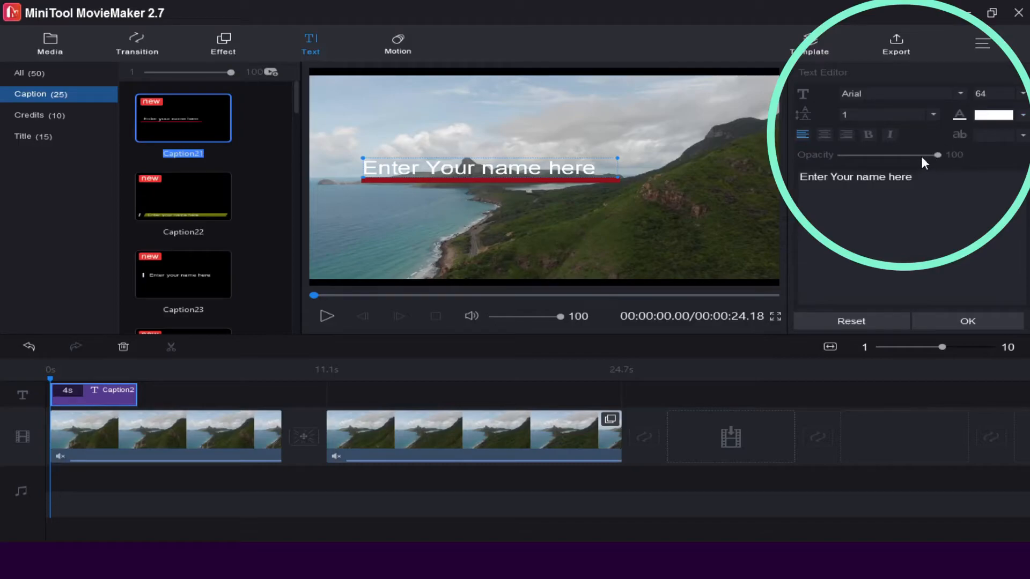
Step: Replace the caption's placeholder text with "MiniTool Movie Maker" and accept the text changes
{"action": "left_click_drag", "start_coordinate": [929, 176], "coordinate": [790, 181]}
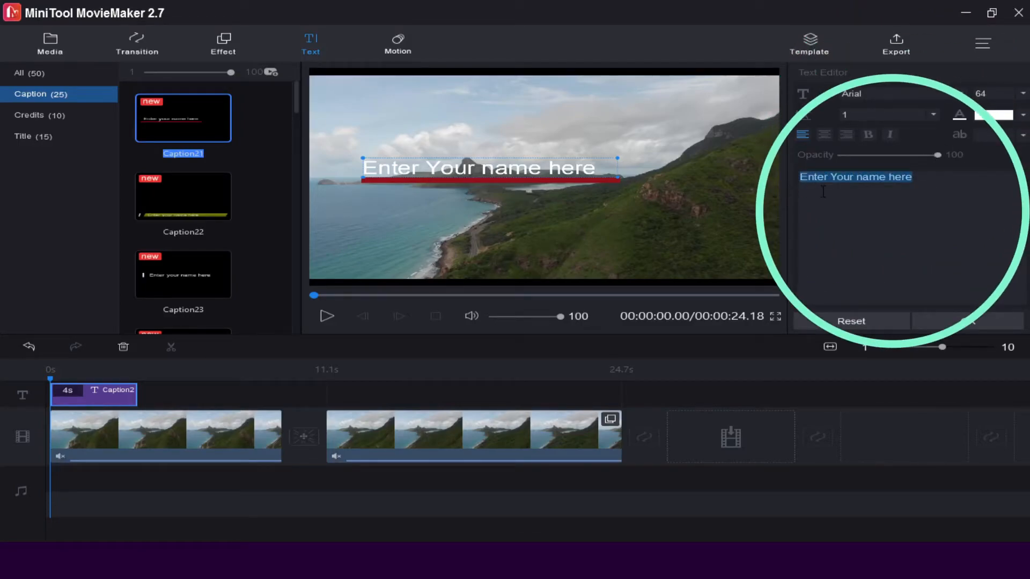
{"action": "type", "text": "MiniTool Movie Maker"}
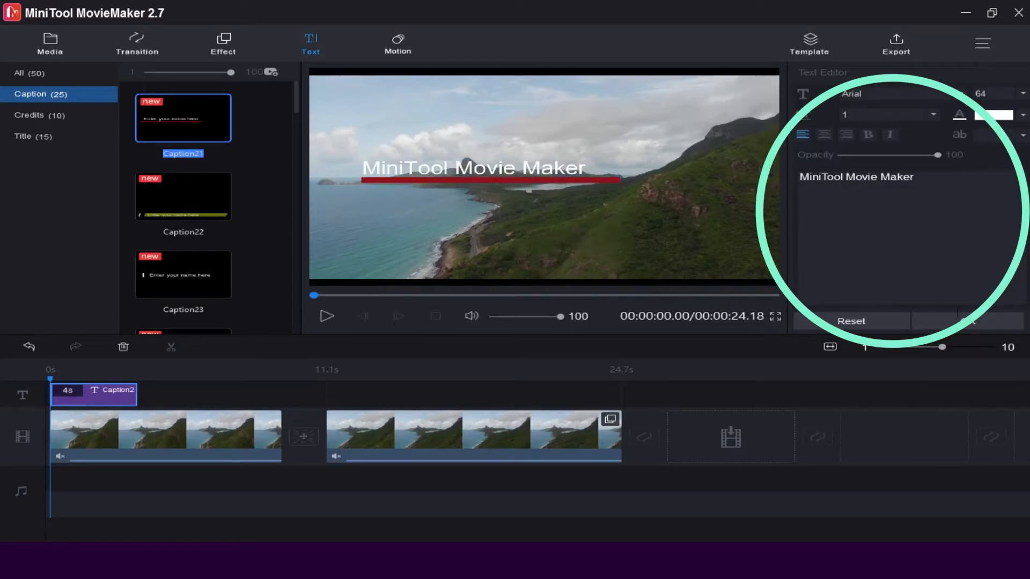
{"action": "left_click", "coordinate": [975, 323]}
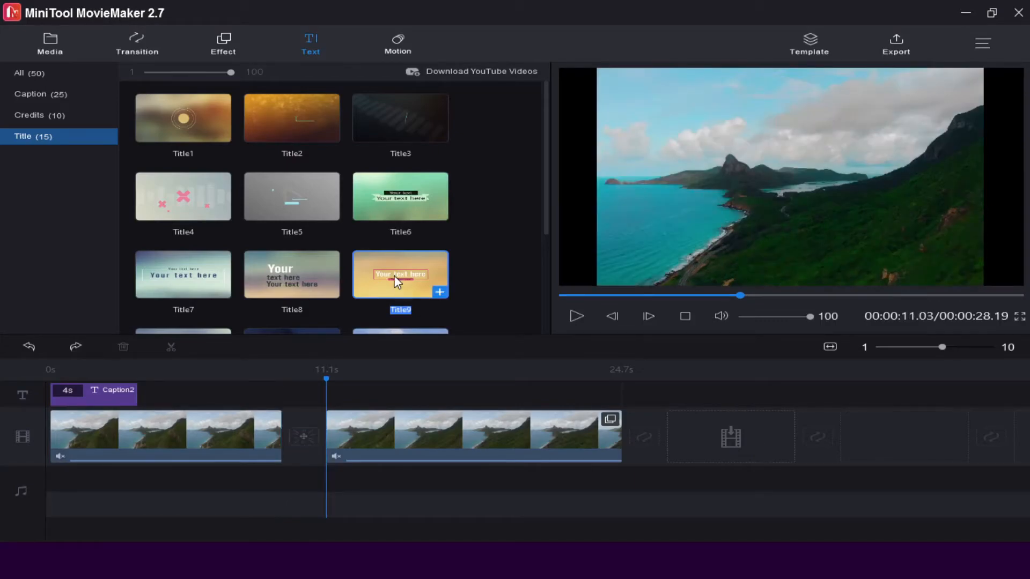
Step: Add the Title9 template to the video track after the second clip and move it between the two clips
{"action": "left_click", "coordinate": [396, 281]}
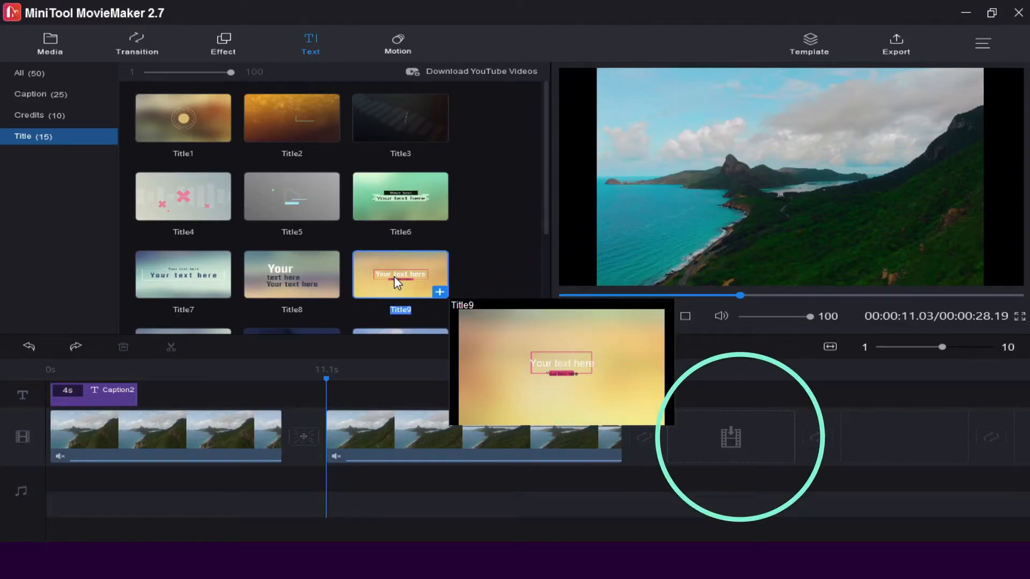
{"action": "left_click_drag", "start_coordinate": [396, 282], "coordinate": [722, 433]}
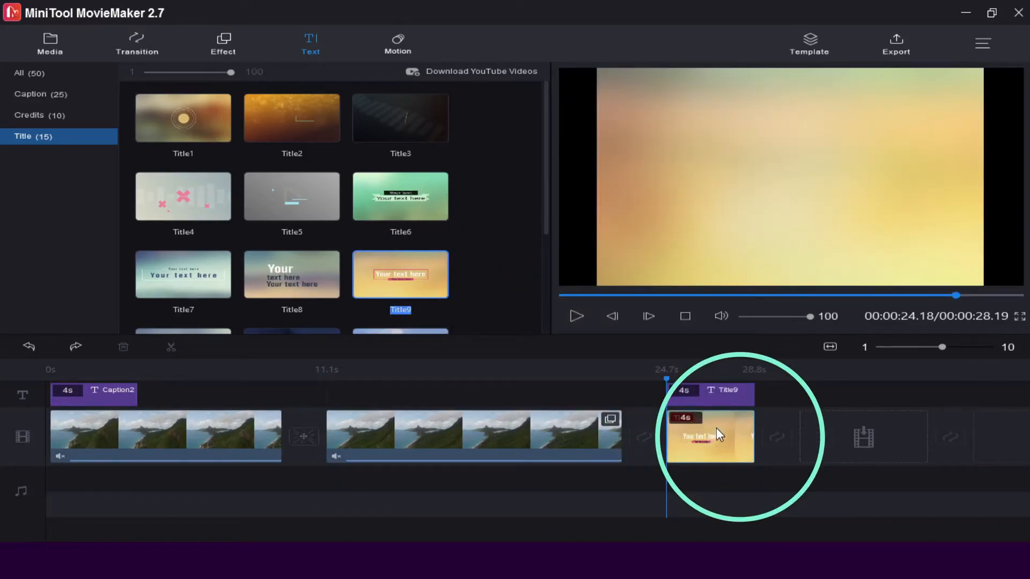
{"action": "left_click", "coordinate": [719, 428]}
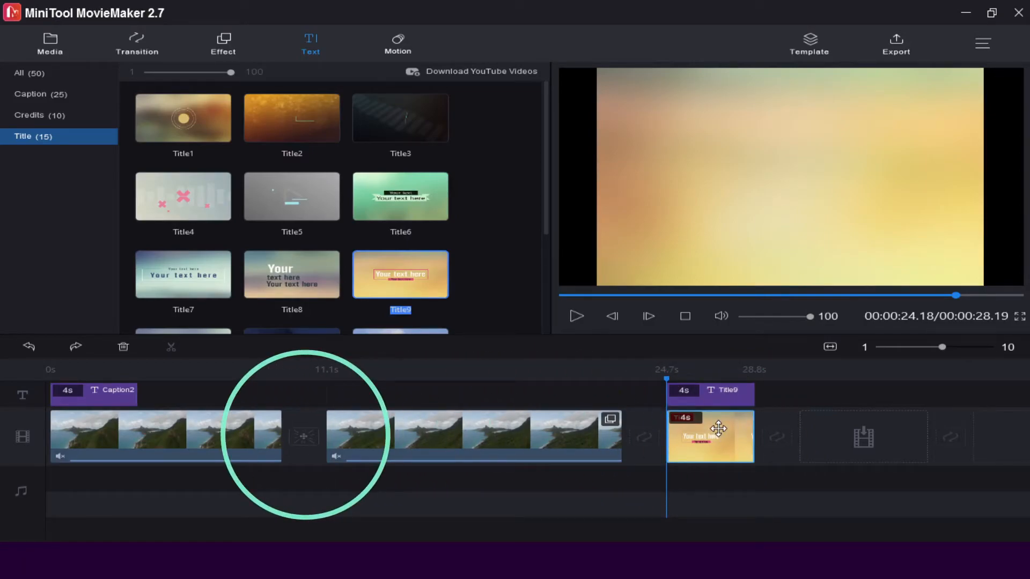
{"action": "left_click_drag", "start_coordinate": [719, 428], "coordinate": [389, 432]}
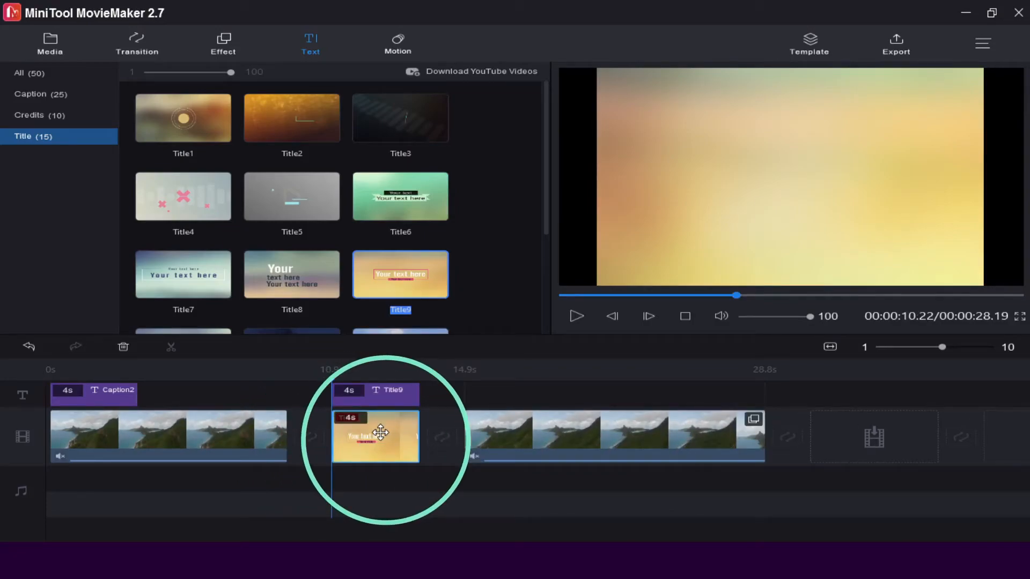
Step: Open the Title9 clip's text for editing and select its smaller second text line
{"action": "right_click", "coordinate": [380, 433]}
{"action": "left_click", "coordinate": [404, 448]}
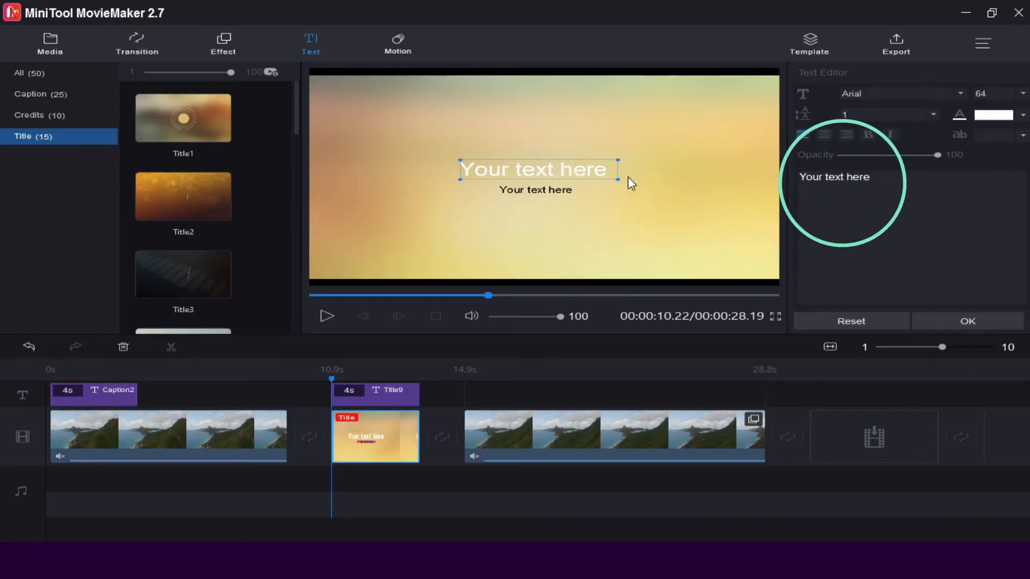
{"action": "left_click", "coordinate": [539, 190]}
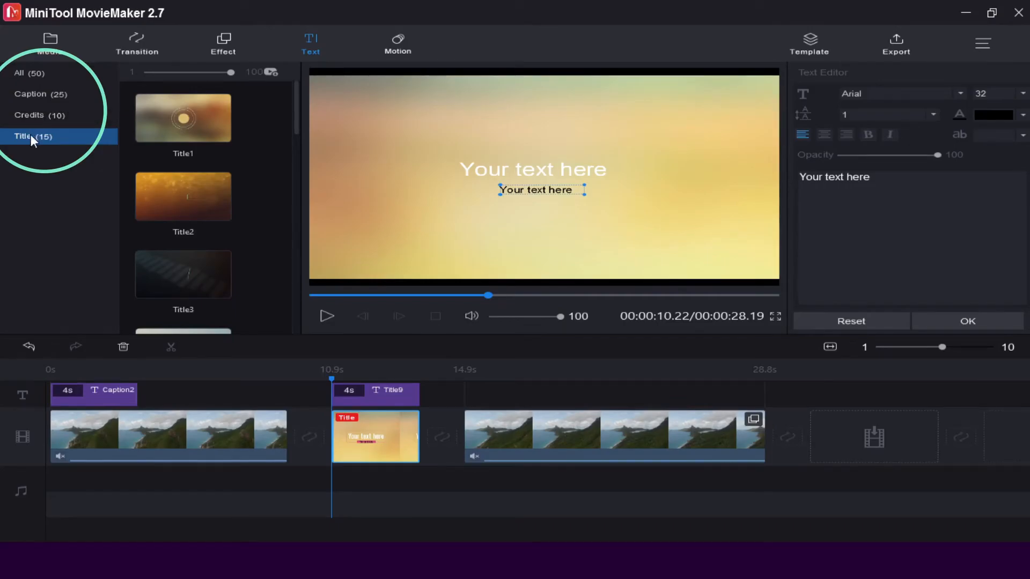
Step: Preview the Pan down and Pan down along left motion effects and apply Pan down along left to the first clip
{"action": "left_click", "coordinate": [397, 43]}
{"action": "left_click", "coordinate": [313, 135]}
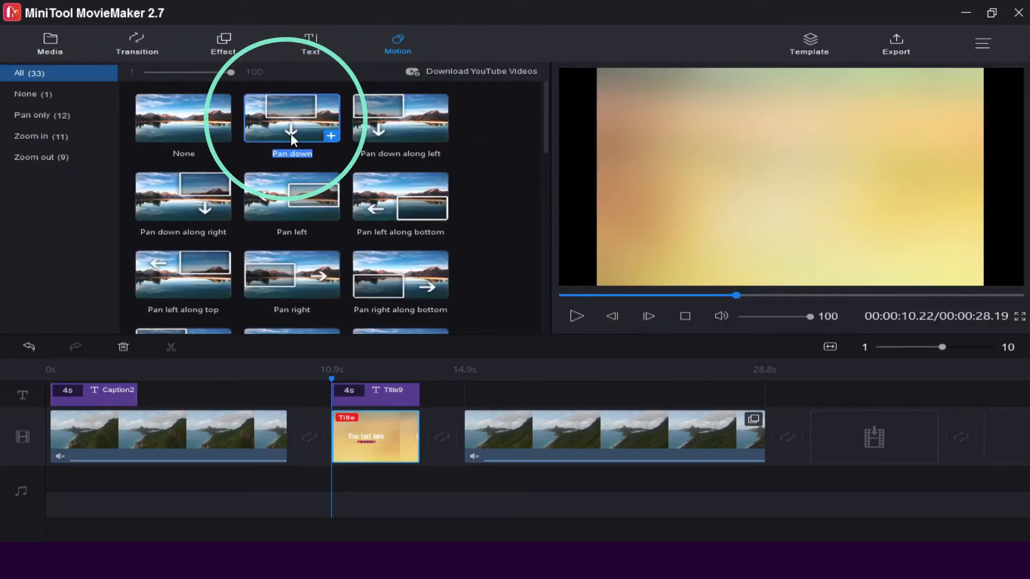
{"action": "mouse_move", "coordinate": [300, 123]}
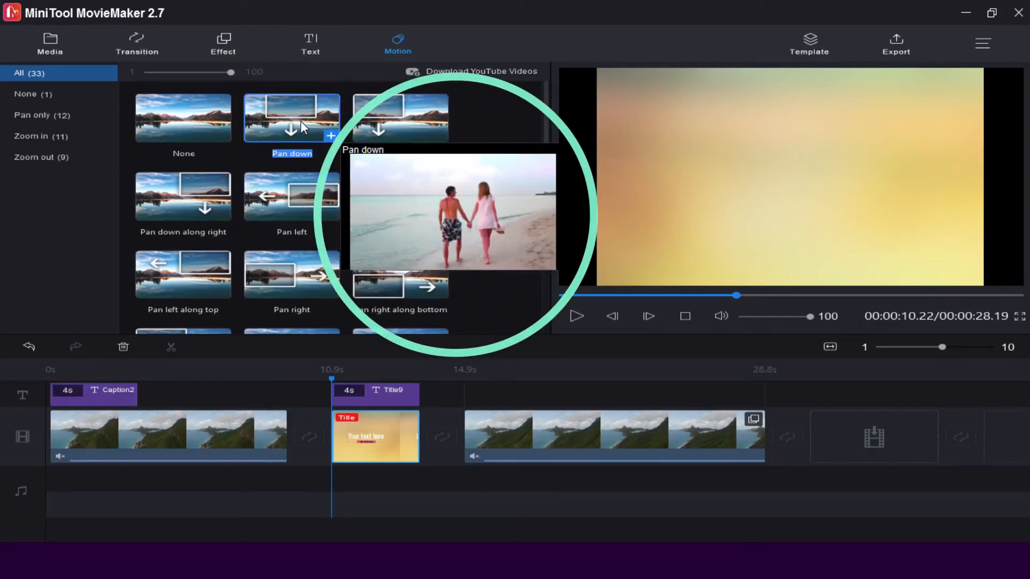
{"action": "left_click", "coordinate": [420, 138]}
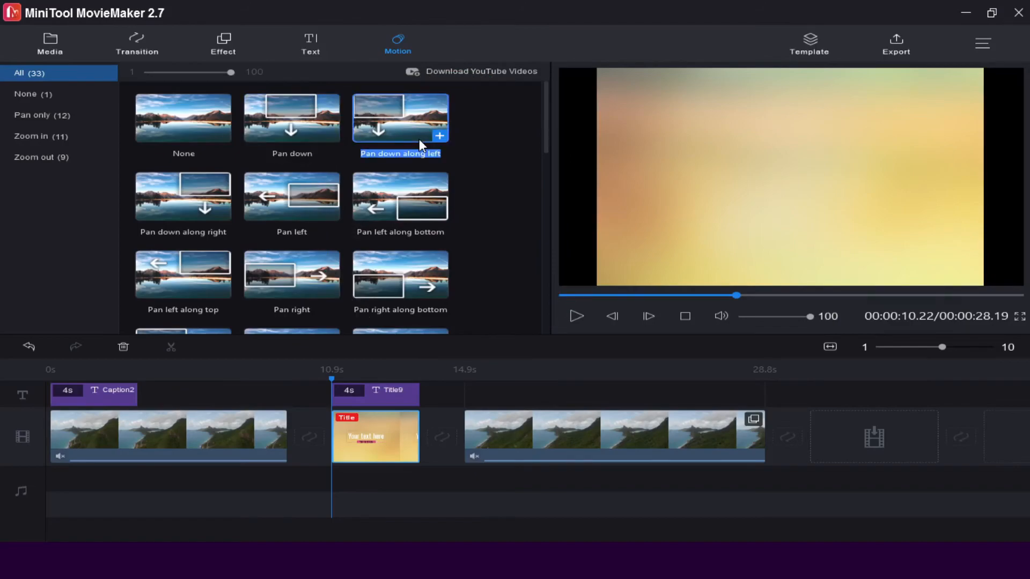
{"action": "left_click", "coordinate": [391, 112]}
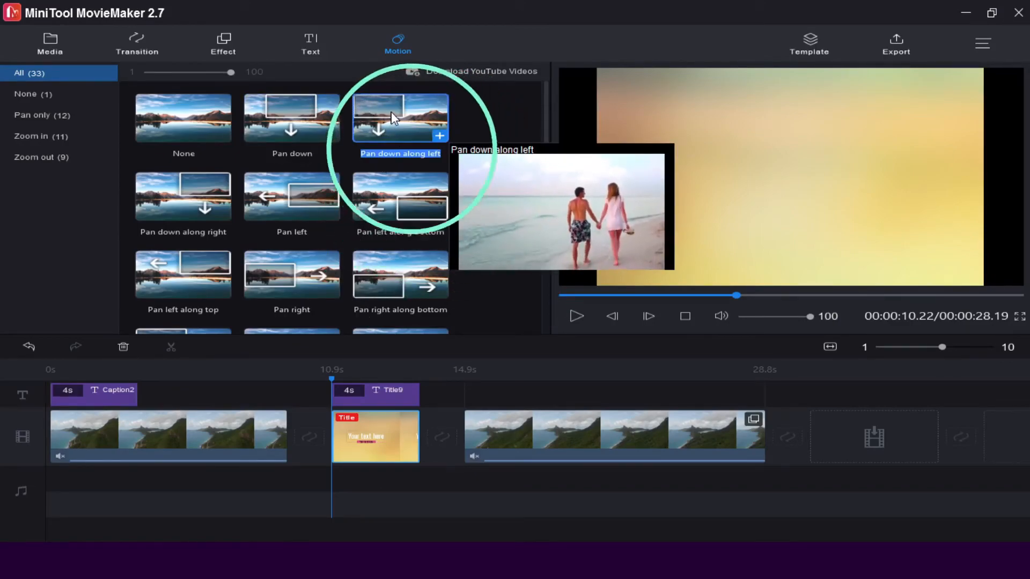
{"action": "left_click_drag", "start_coordinate": [391, 111], "coordinate": [189, 425]}
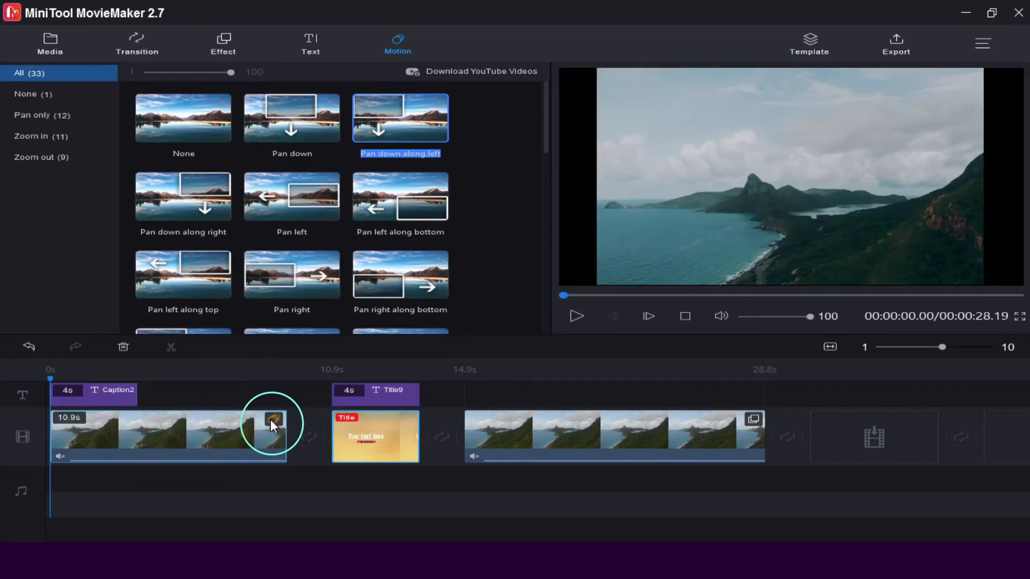
{"action": "left_click", "coordinate": [752, 422]}
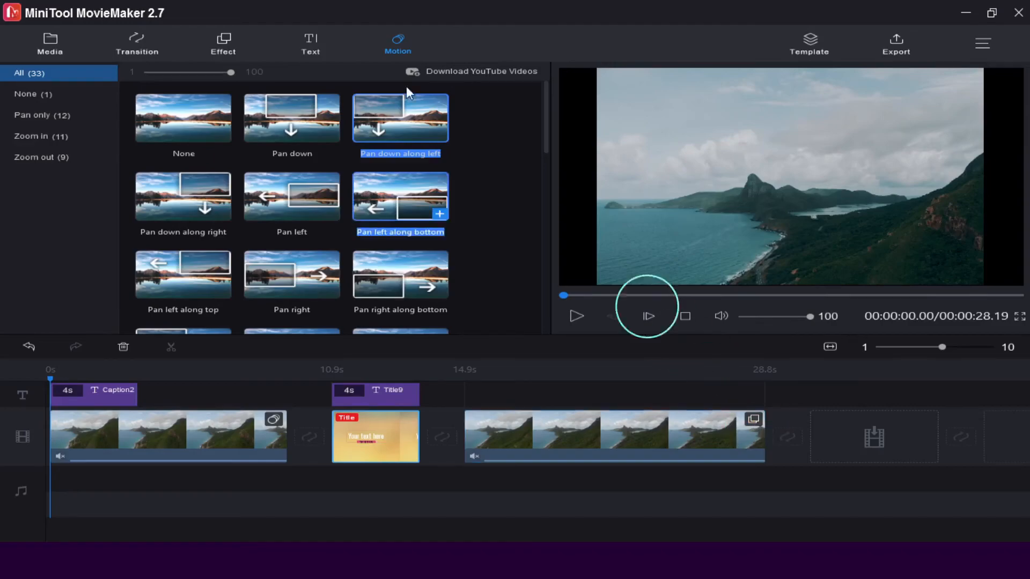
{"action": "left_click", "coordinate": [273, 420]}
{"action": "right_click", "coordinate": [273, 417]}
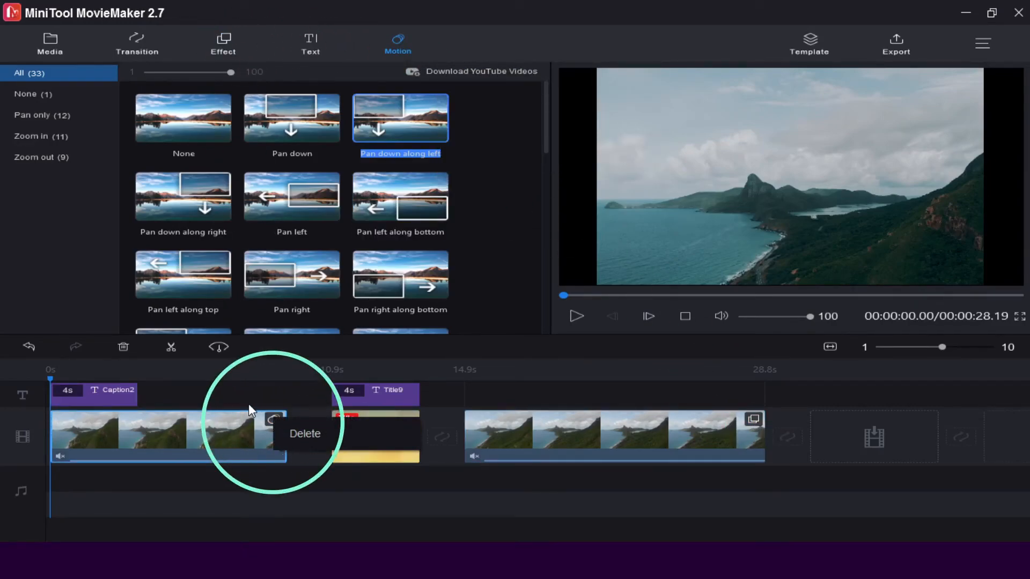
{"action": "left_click", "coordinate": [249, 405]}
Step: Replace the first clip's motion effect with Pan left
{"action": "left_click", "coordinate": [292, 194]}
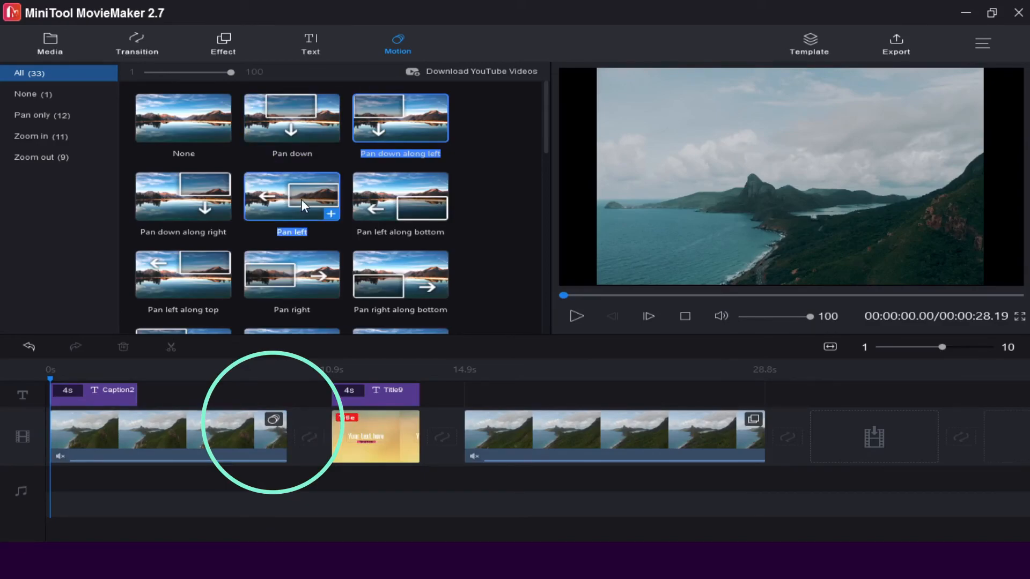
{"action": "left_click_drag", "start_coordinate": [301, 199], "coordinate": [199, 449]}
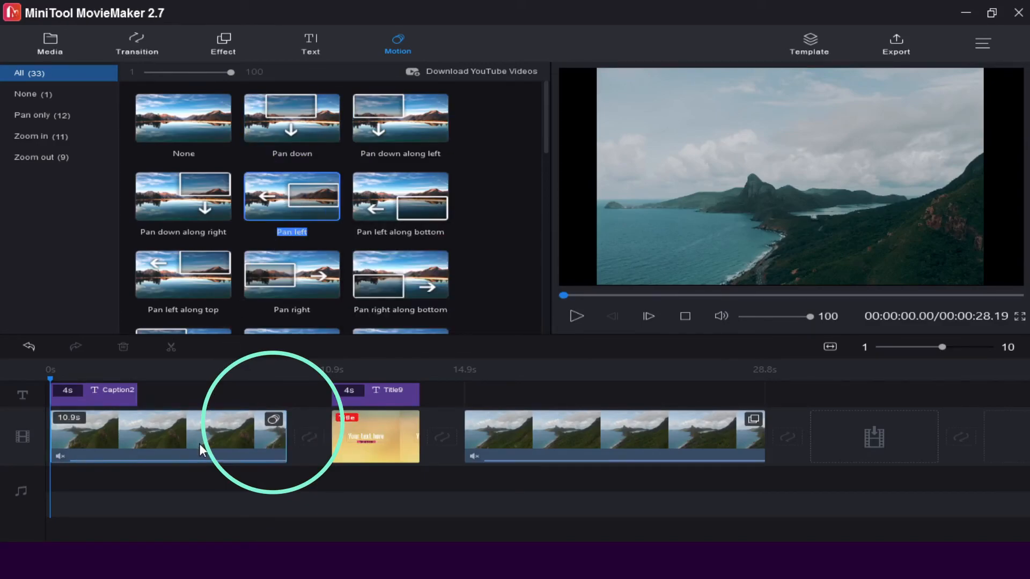
Step: Delete the motion effect from the first clip and apply the Pan up motion to it instead
{"action": "left_click", "coordinate": [270, 417]}
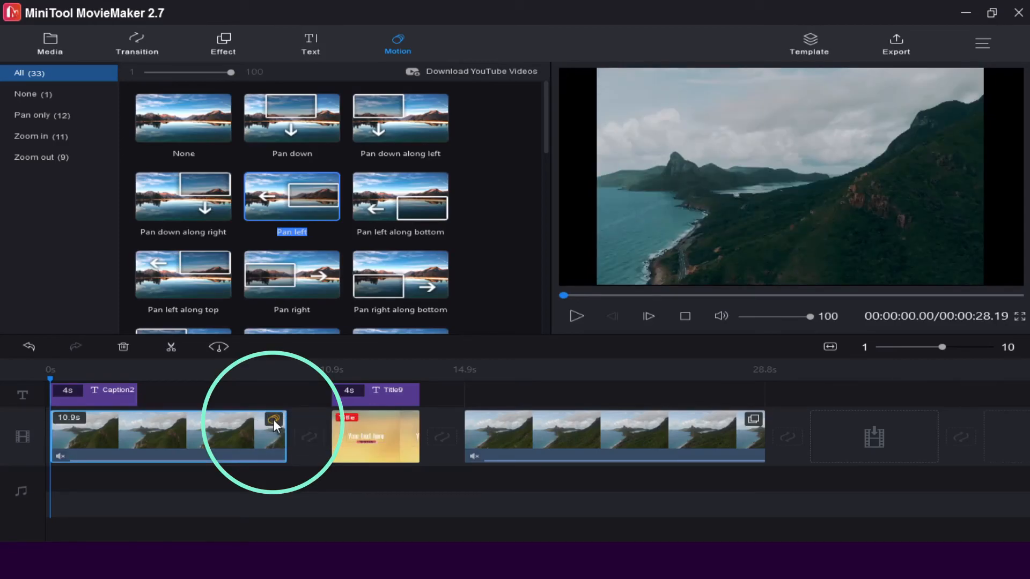
{"action": "mouse_move", "coordinate": [275, 417]}
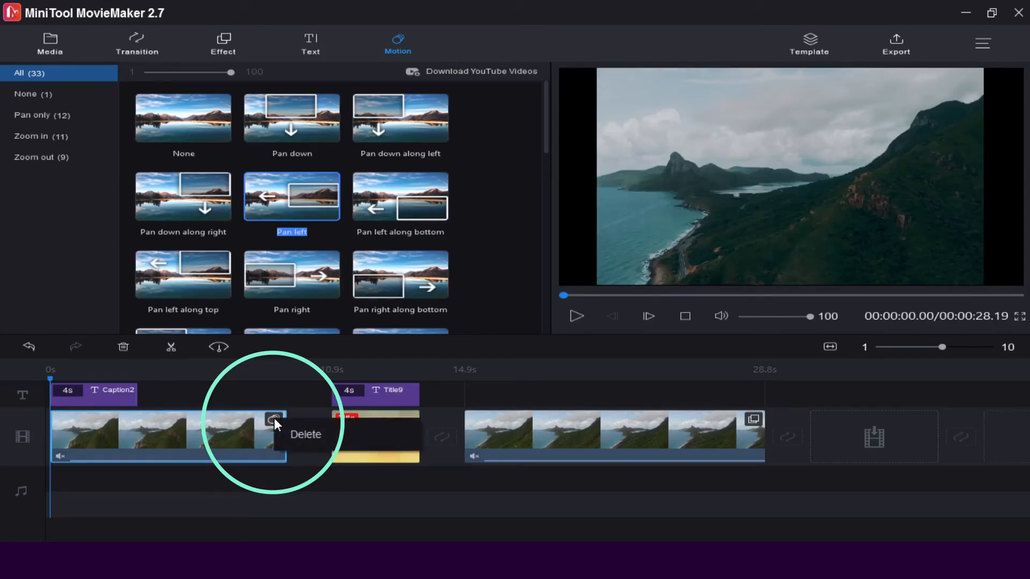
{"action": "left_click", "coordinate": [298, 434]}
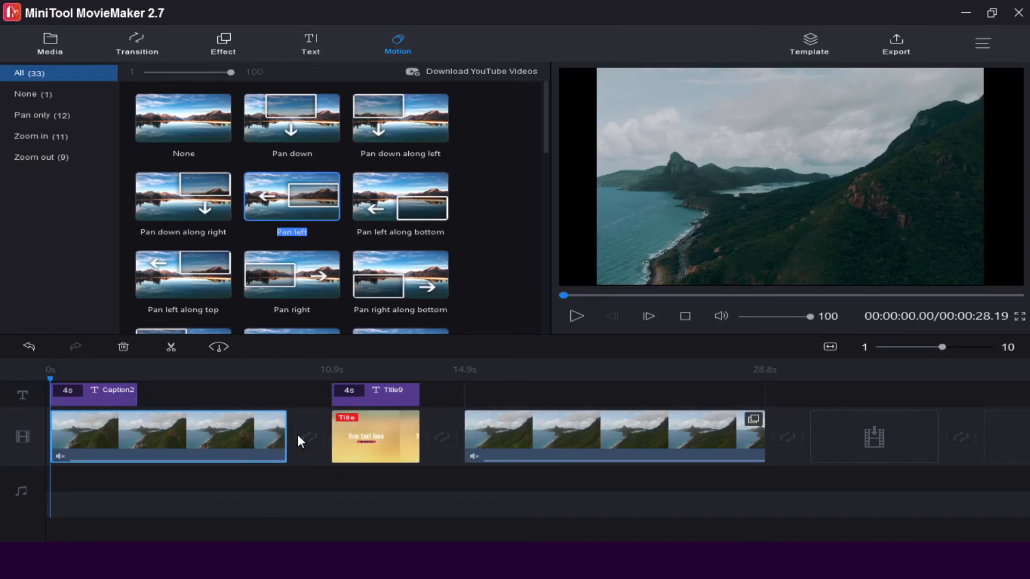
{"action": "left_click_drag", "start_coordinate": [292, 268], "coordinate": [248, 428]}
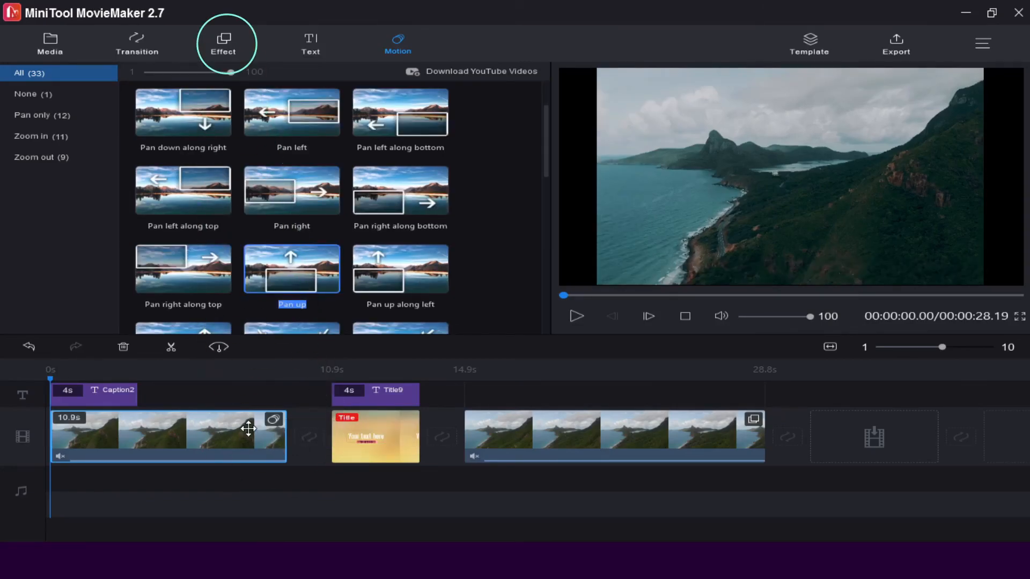